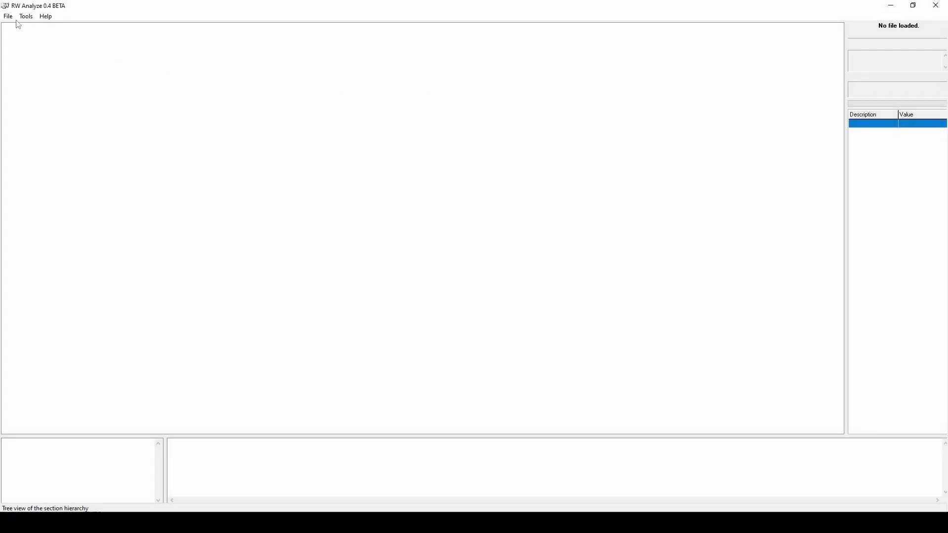
- Load original model.dff into RW Analyze
left_click(7, 16)
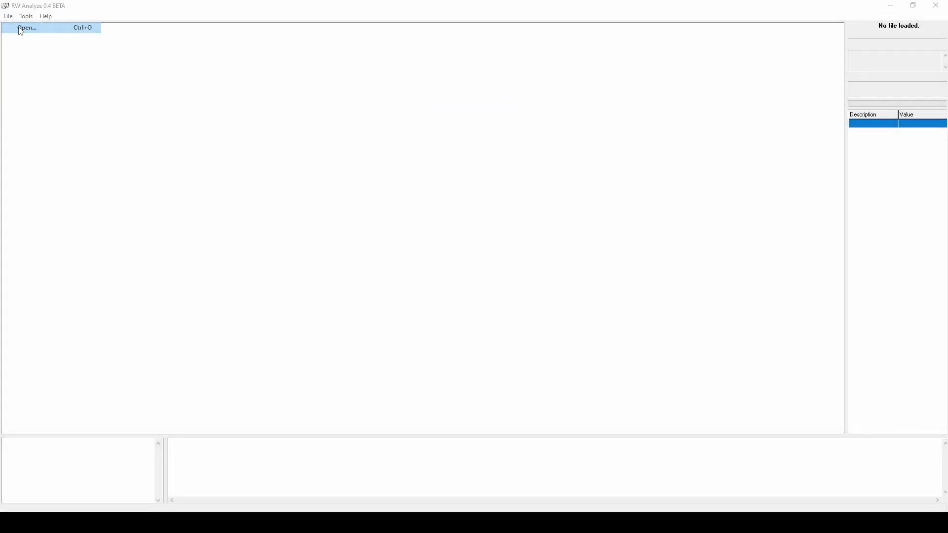
double_click(463, 178)
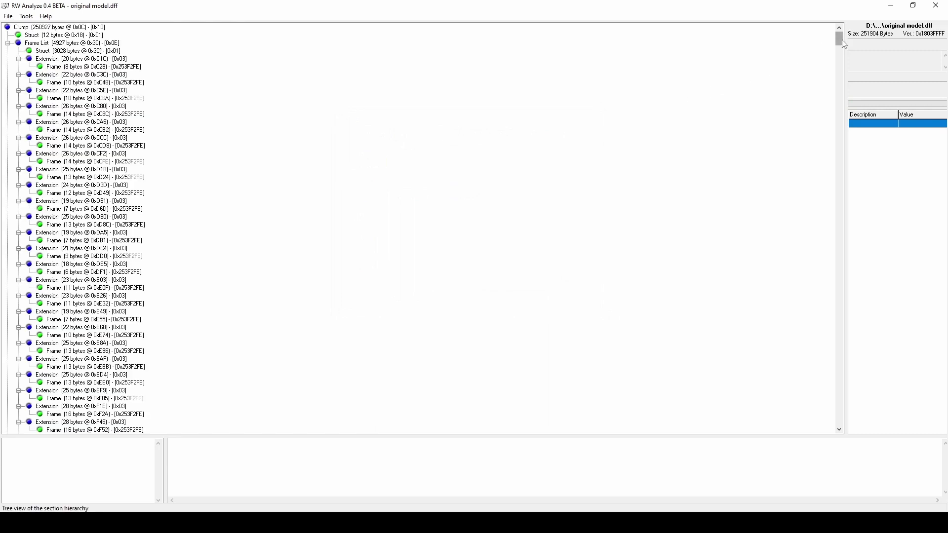
left_click_drag(839, 39, 833, 258)
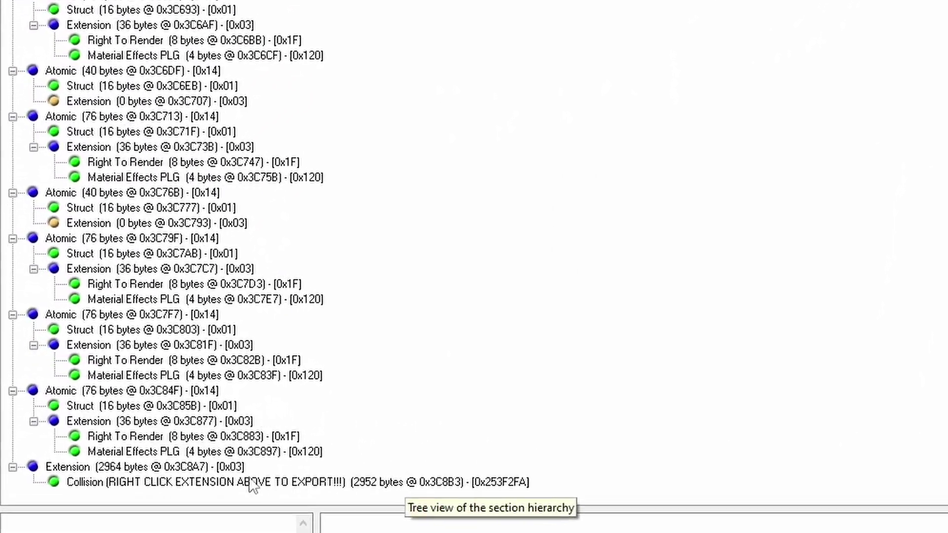
- Export the 2964-byte collision Extension section to a file named col
left_click(194, 475)
right_click(195, 476)
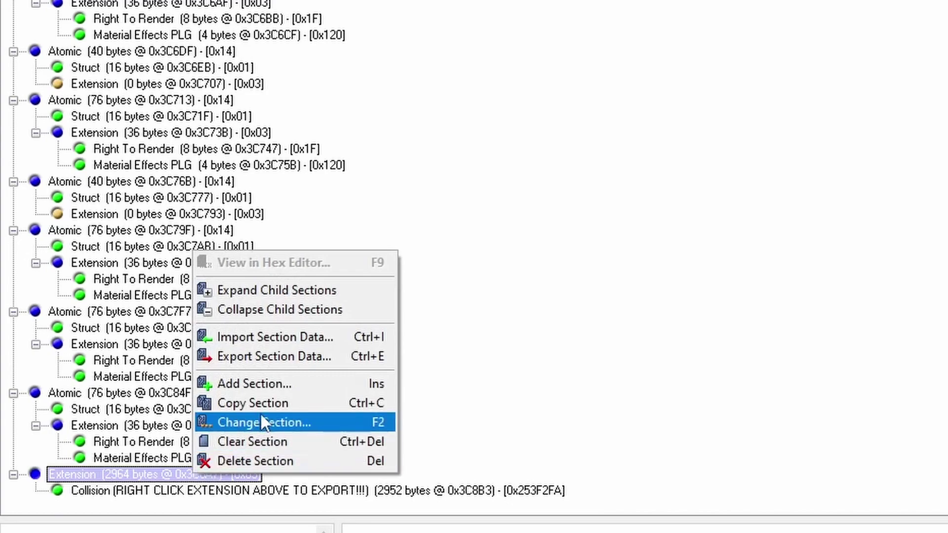
left_click(286, 362)
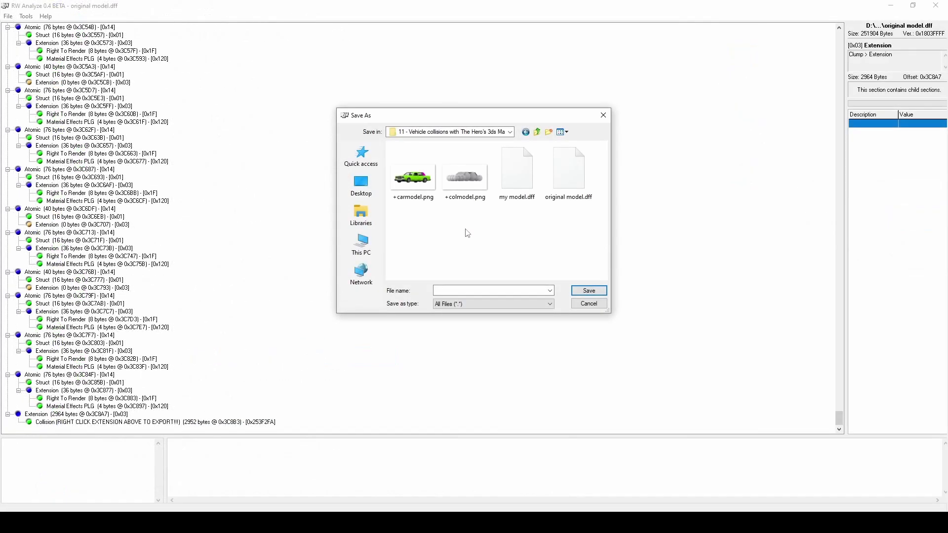
left_click(476, 292)
type("col")
key("Return")
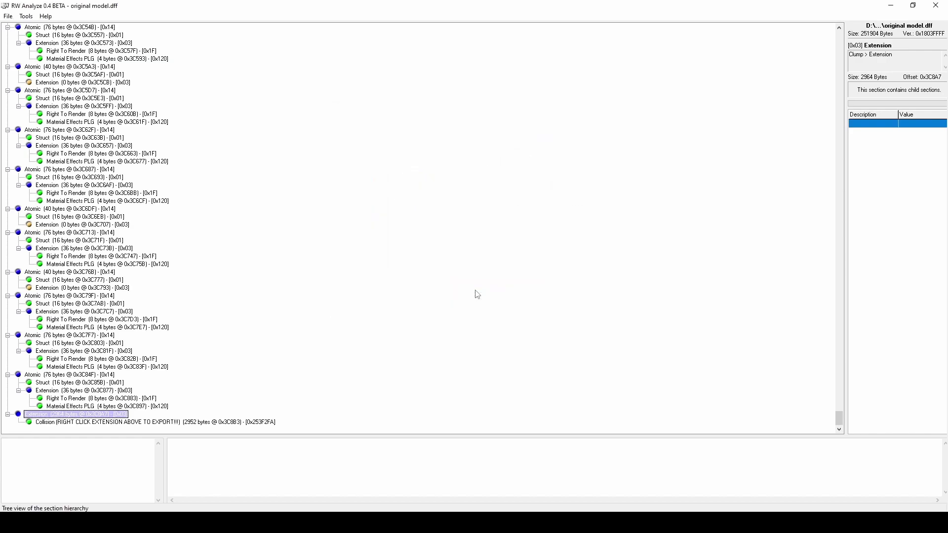
- Load my model.dff into RW Analyze
left_click(7, 16)
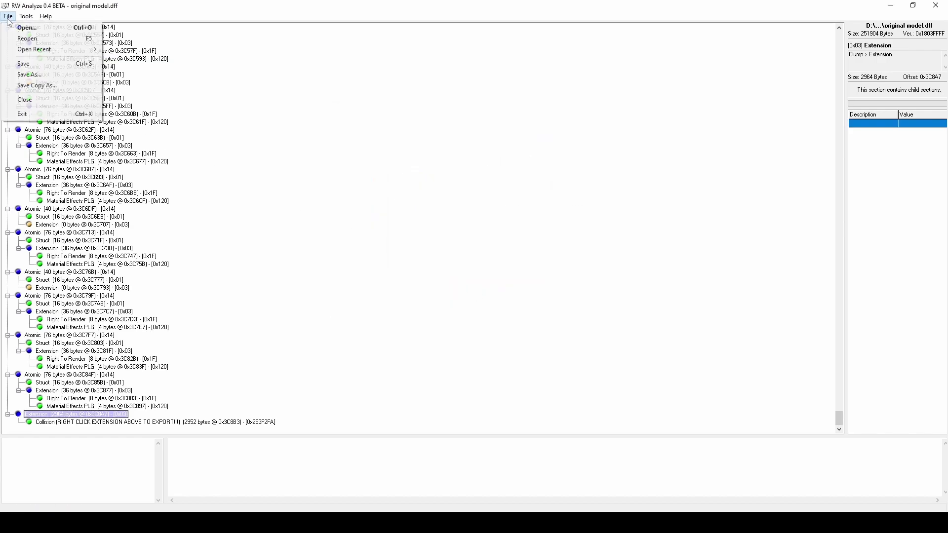
left_click(22, 28)
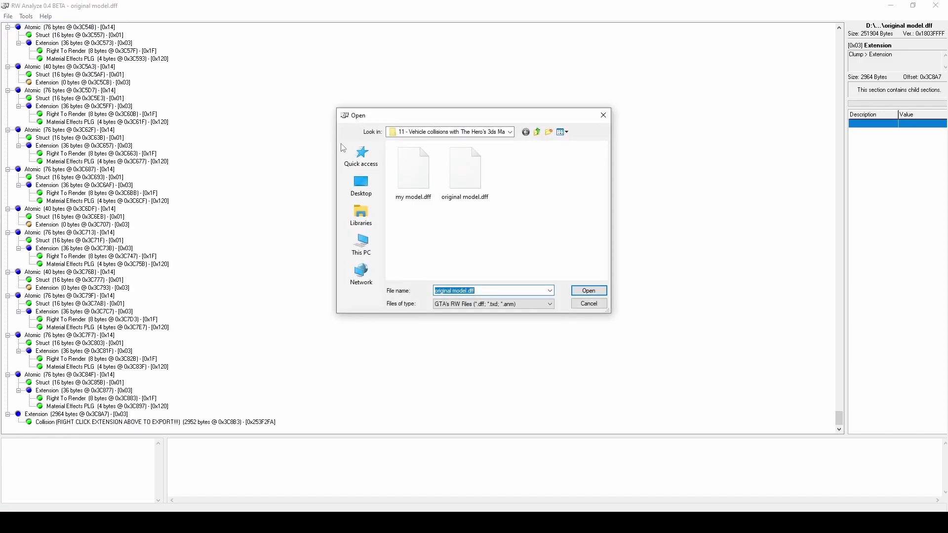
double_click(412, 172)
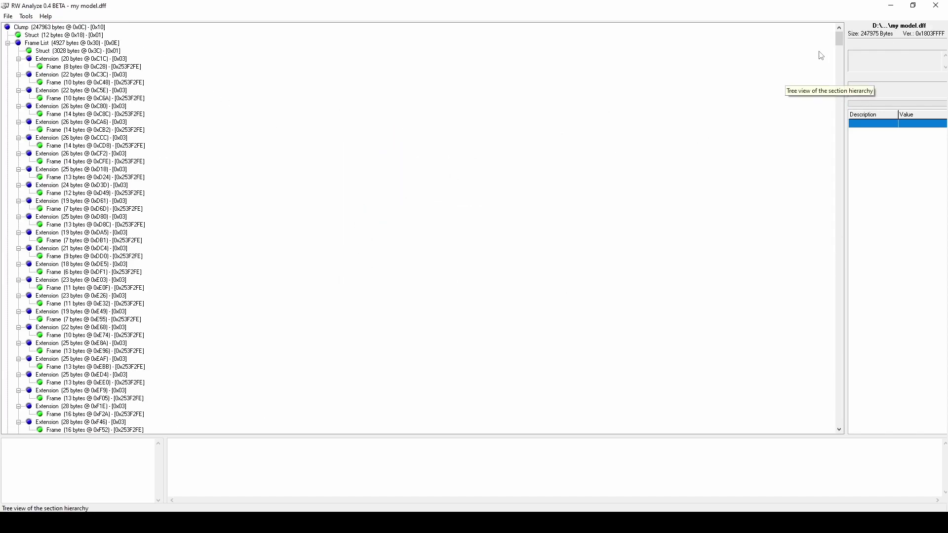
left_click_drag(839, 38, 842, 290)
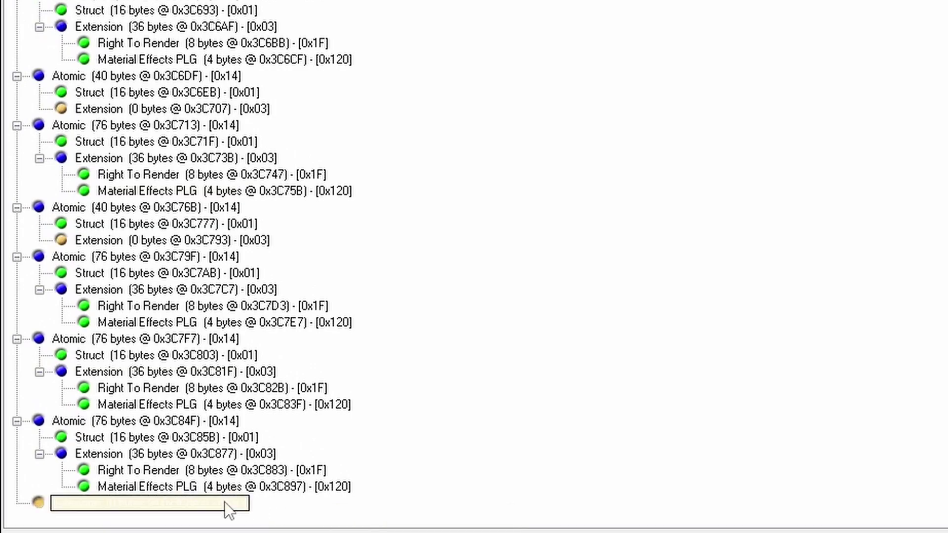
- Import col as a Collision section into the empty Extension and save my model.dff
right_click(224, 502)
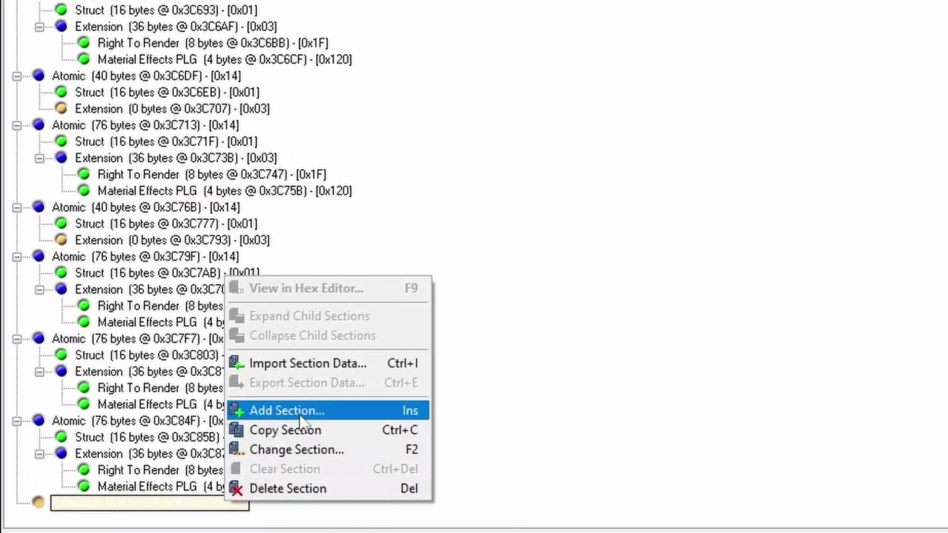
left_click(331, 365)
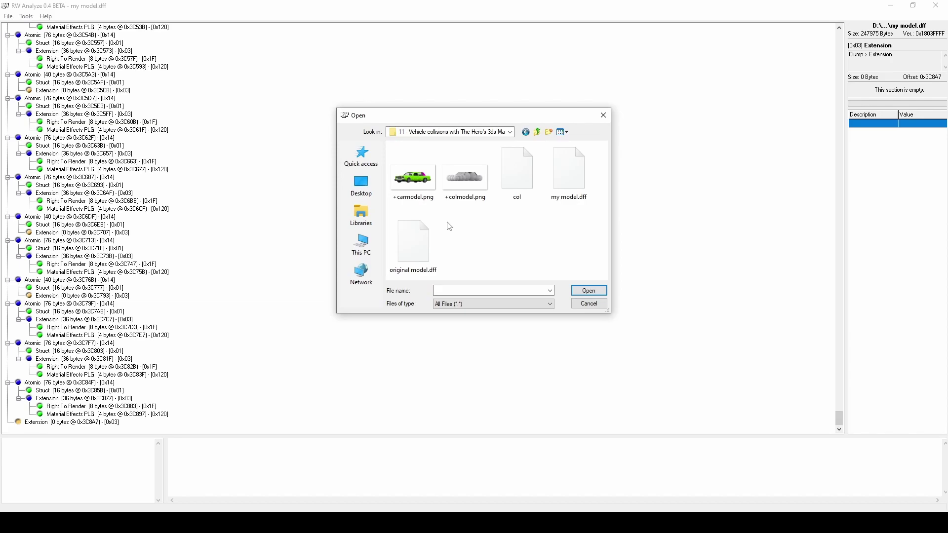
double_click(527, 185)
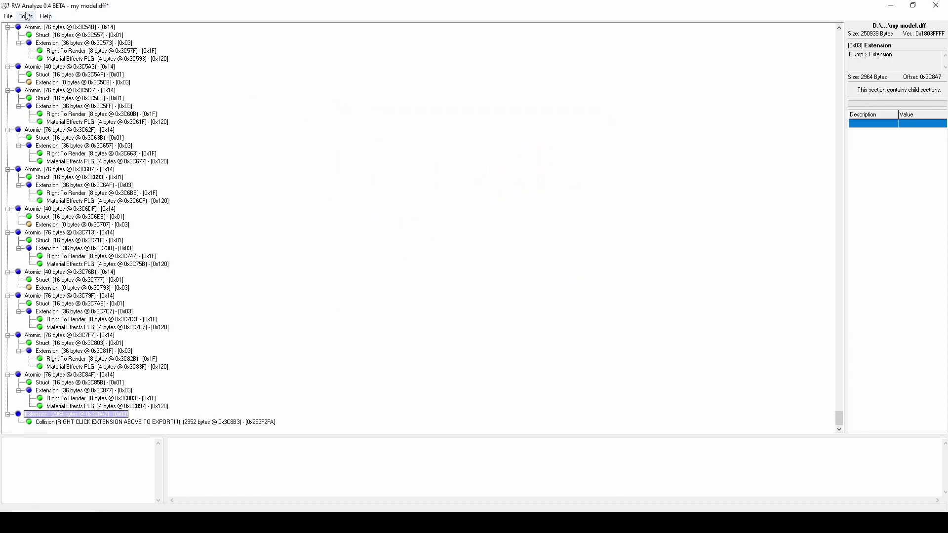
left_click(8, 15)
left_click(25, 63)
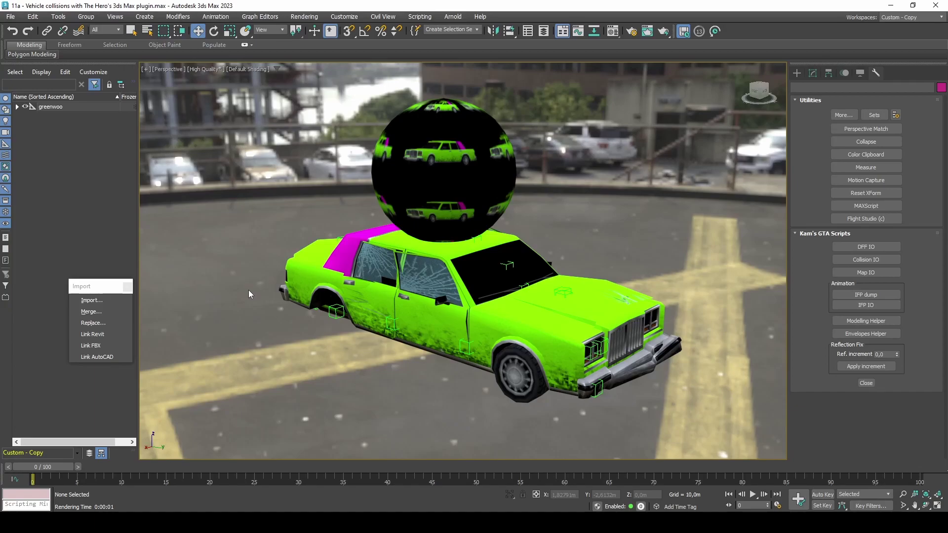
- Start loading a collision file via Collision IO, listing DFF files instead of COL
left_click(832, 259)
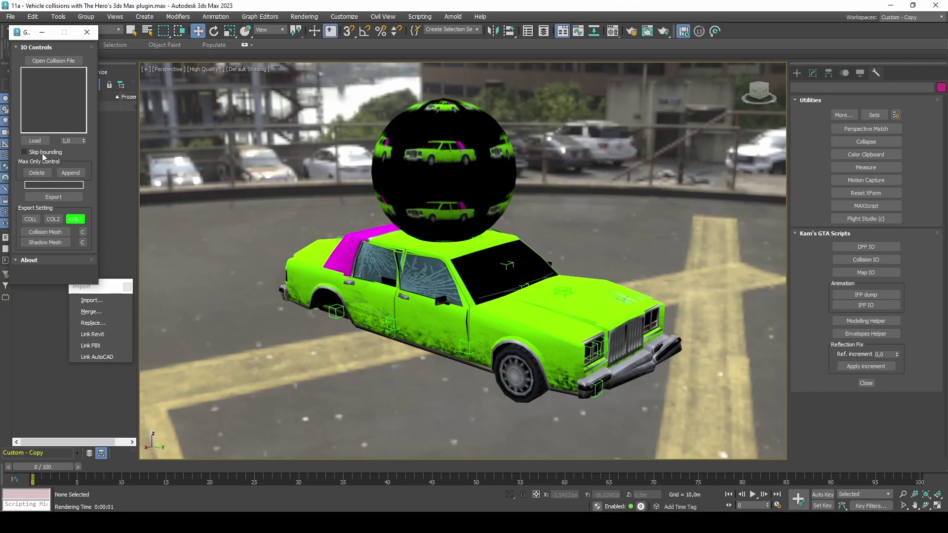
left_click(50, 62)
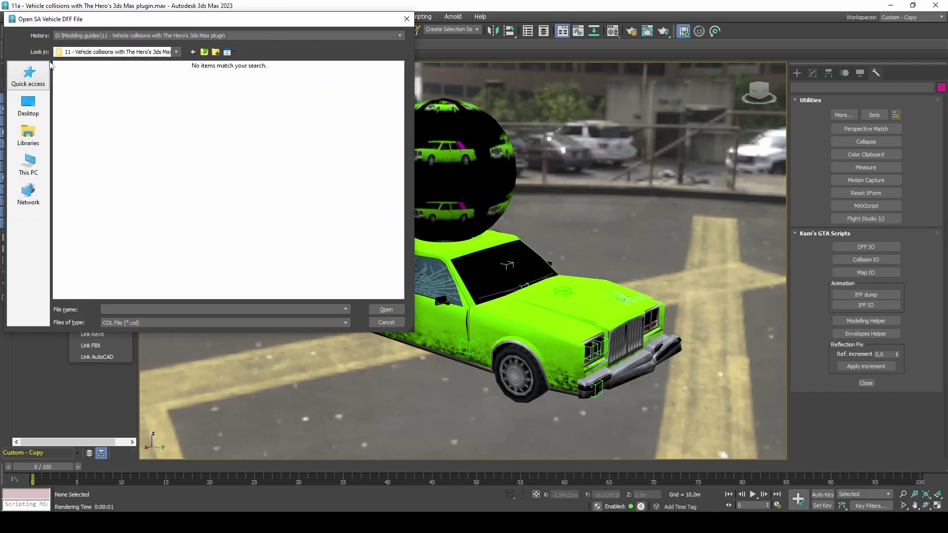
left_click(187, 324)
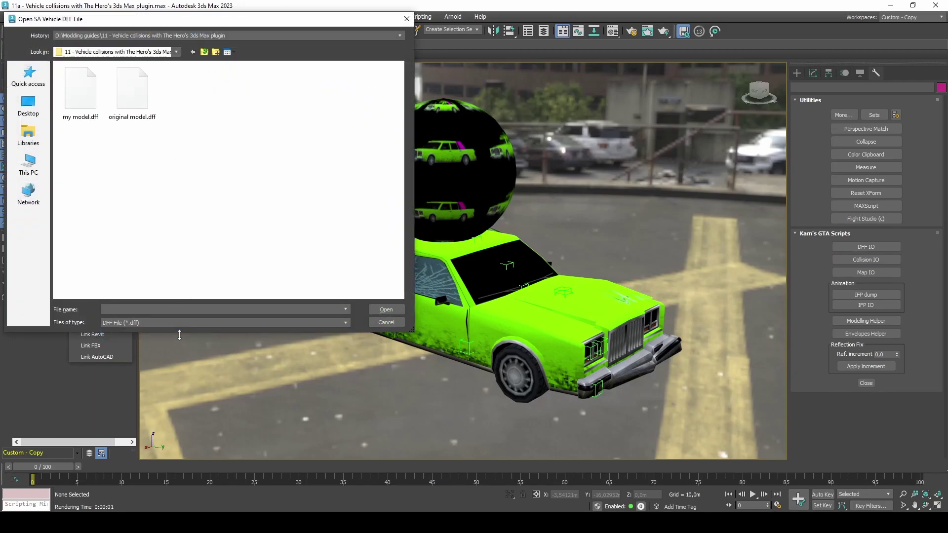
- Load collision from original model.dff and move the controls off the scene list
double_click(125, 114)
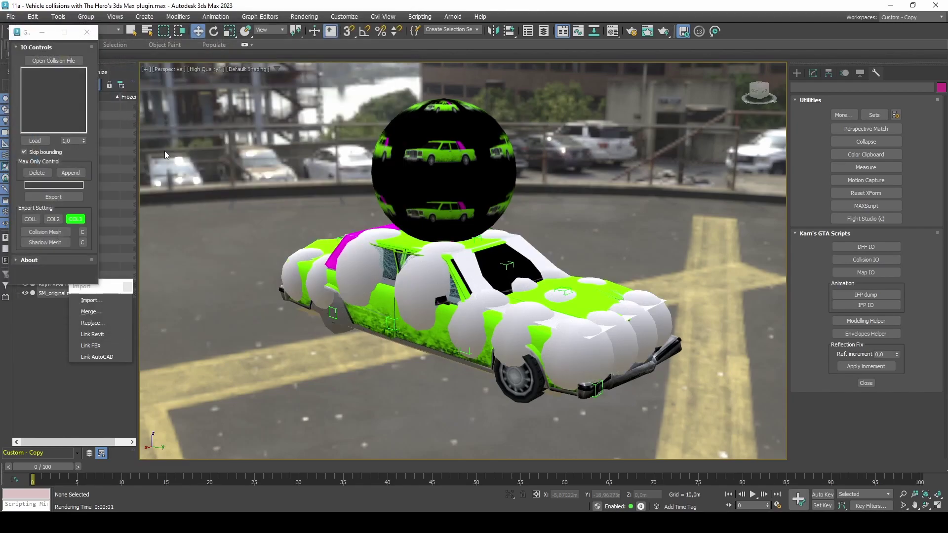
left_click_drag(14, 29, 136, 210)
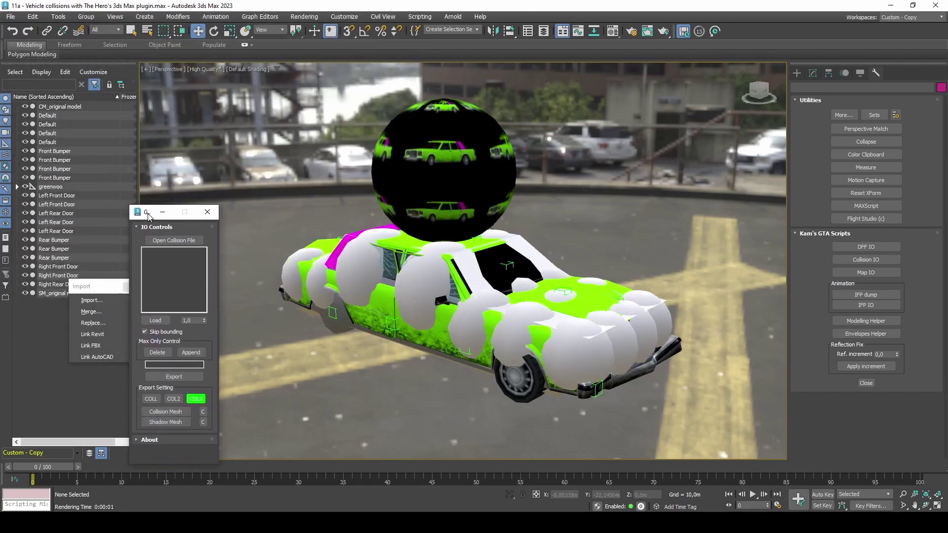
- Select the collision objects from CM_original model to SM_original model and hide everything else
left_click(65, 177)
left_click(59, 107, "shift")
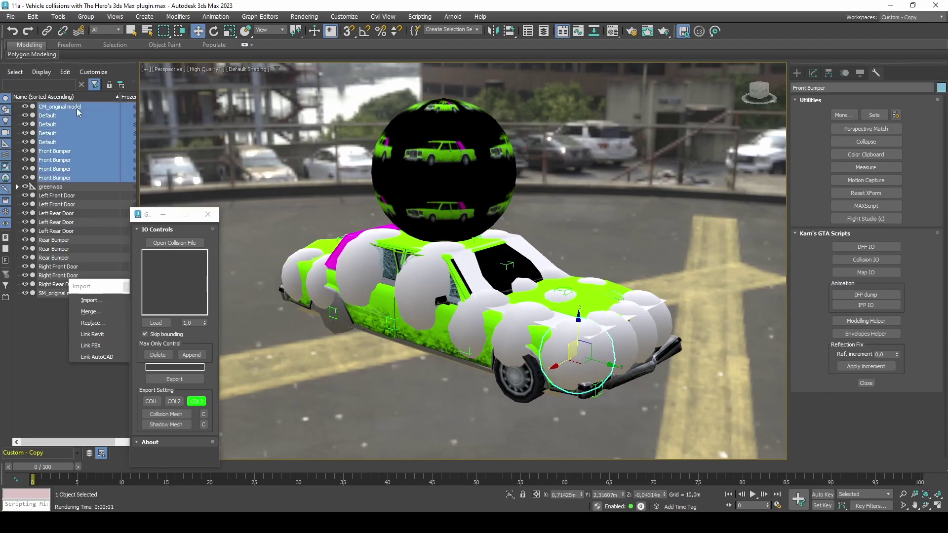
left_click(66, 195, "ctrl")
left_click(55, 293, "ctrl+shift")
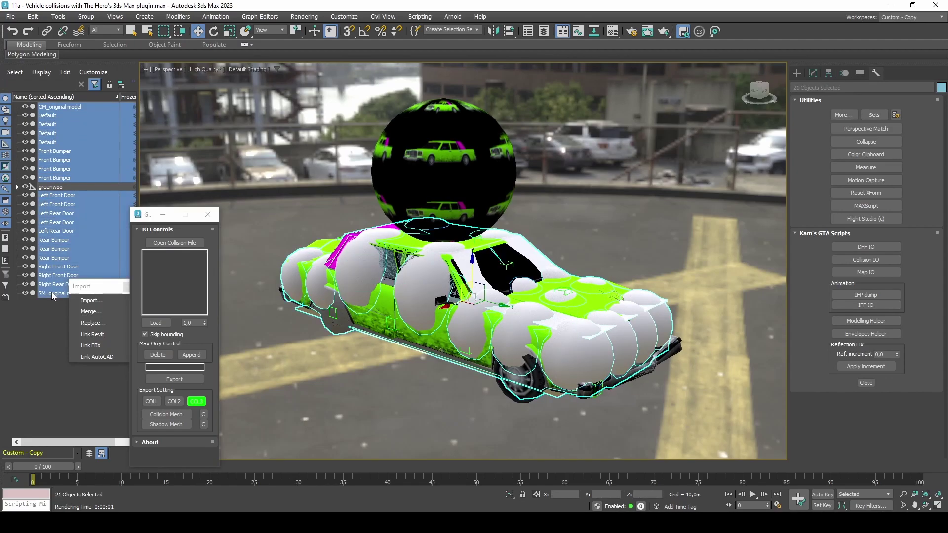
right_click(292, 225)
left_click(310, 119)
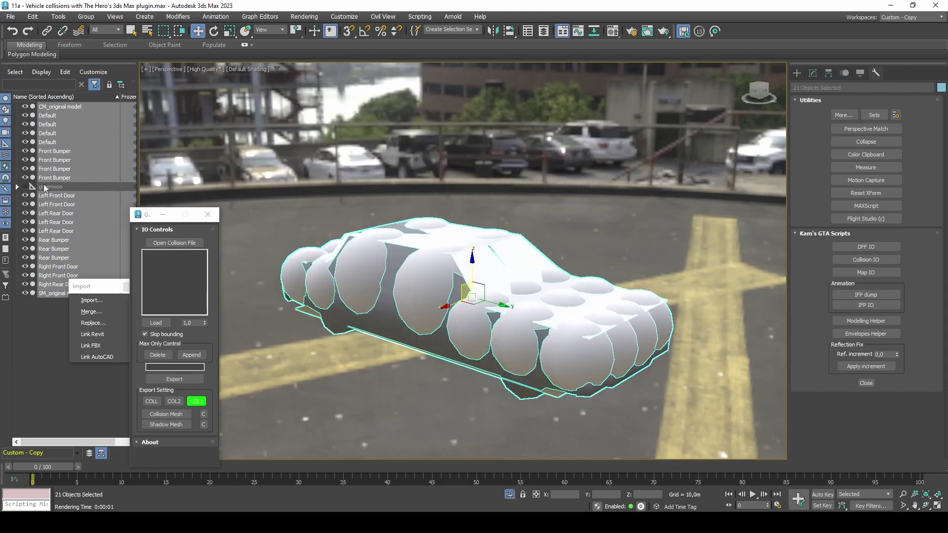
- Clone the sphere under greenwoo > chassis_dummy as sphere001, unlink it to the root and unhide it
left_click(17, 187)
left_click(26, 195)
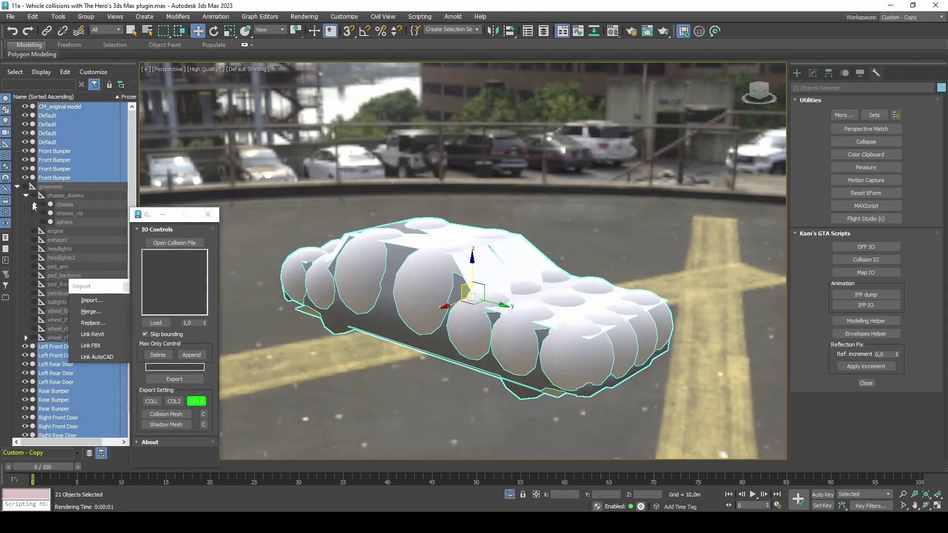
left_click(65, 222)
right_click(313, 217)
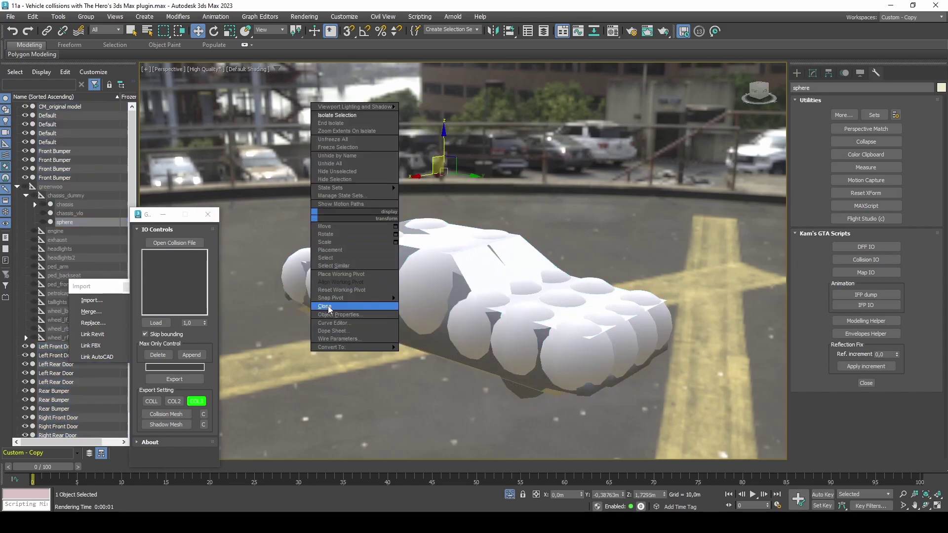
left_click(362, 302)
left_click(445, 297)
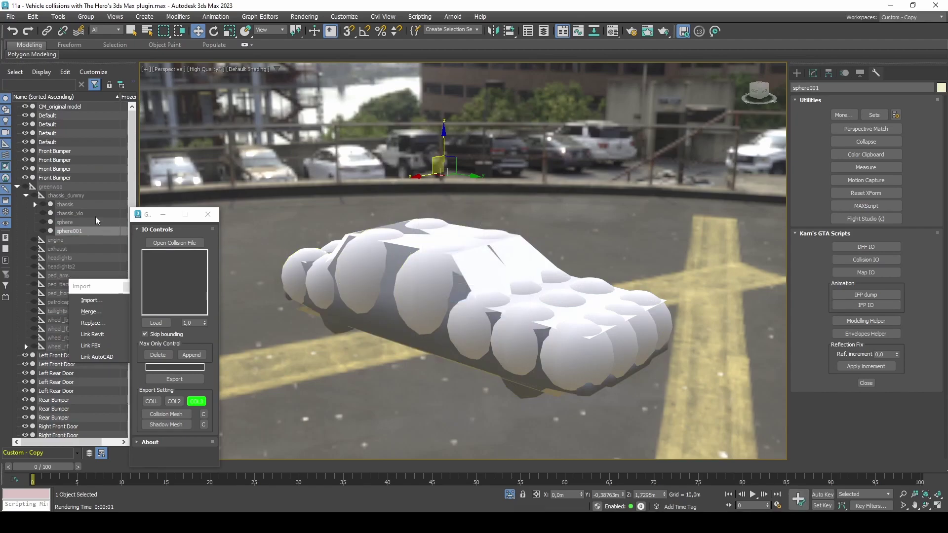
left_click(62, 30)
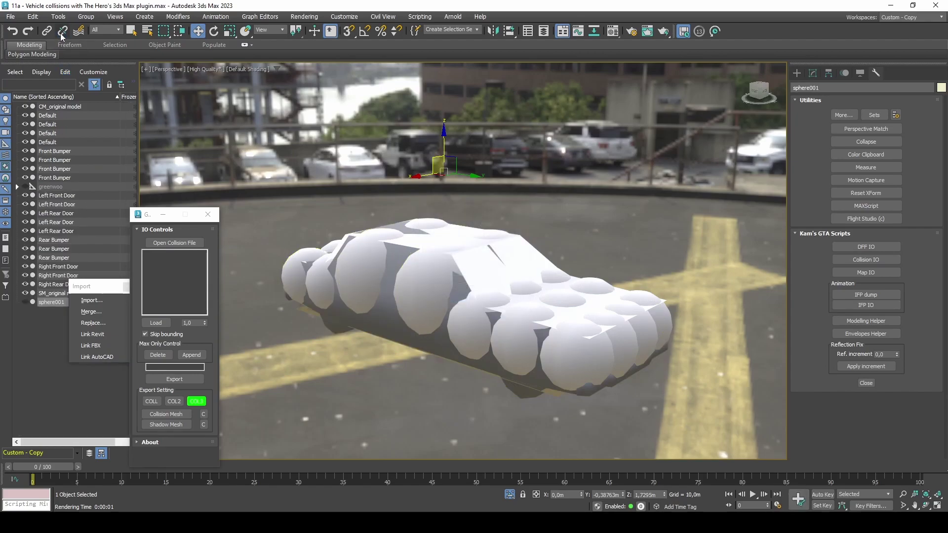
left_click(26, 302)
middle_click_drag(327, 285, 319, 282, "alt")
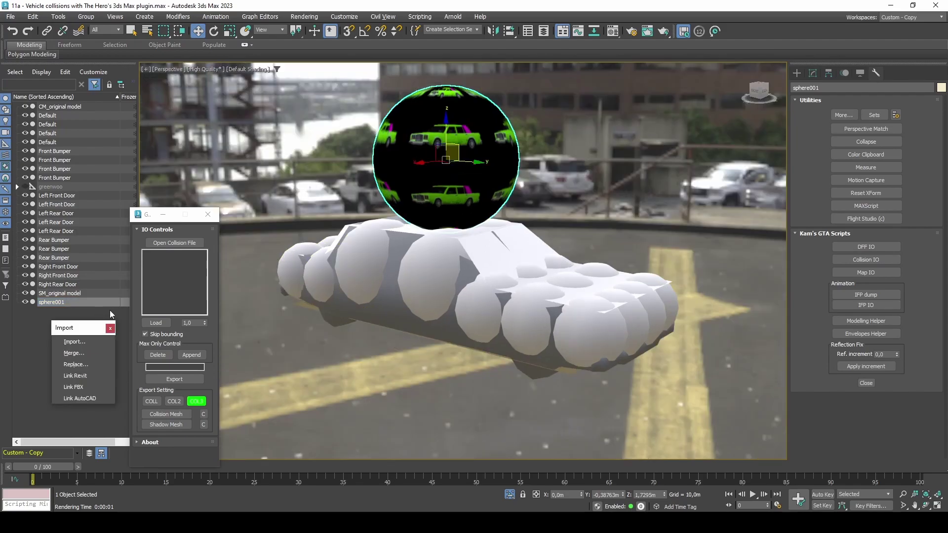
- Assign CM_original model as collision mesh, SM_original model as shadow mesh, and name the model
left_click(165, 415)
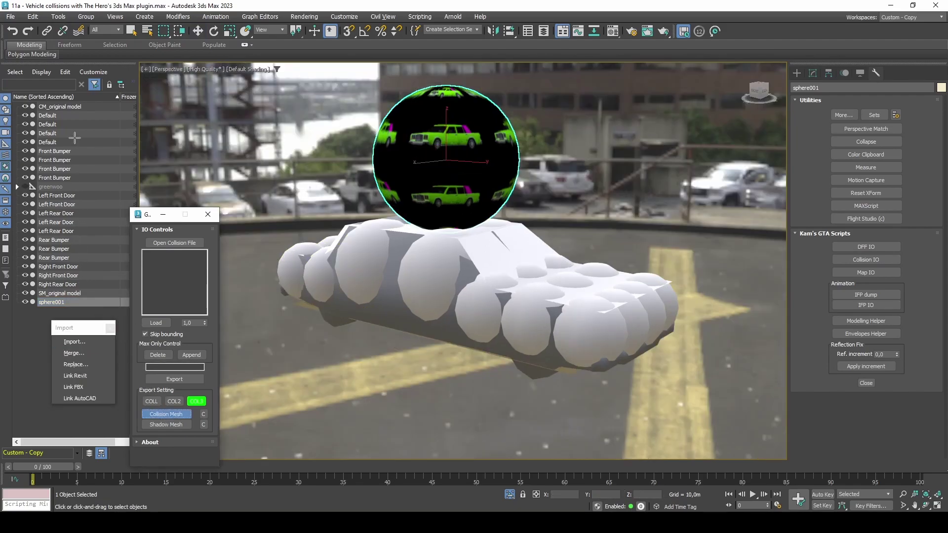
left_click(77, 108)
left_click(166, 425)
left_click(87, 294)
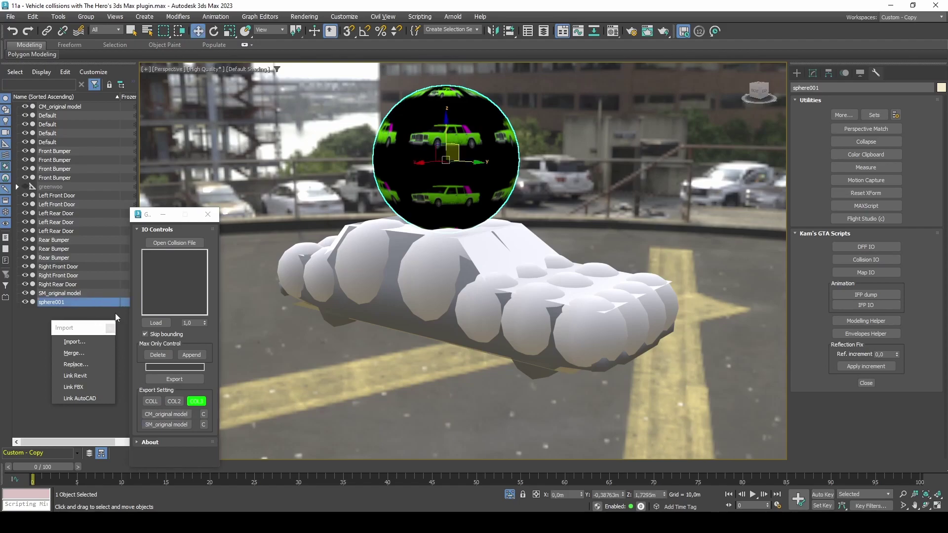
left_click(169, 366)
type("model")
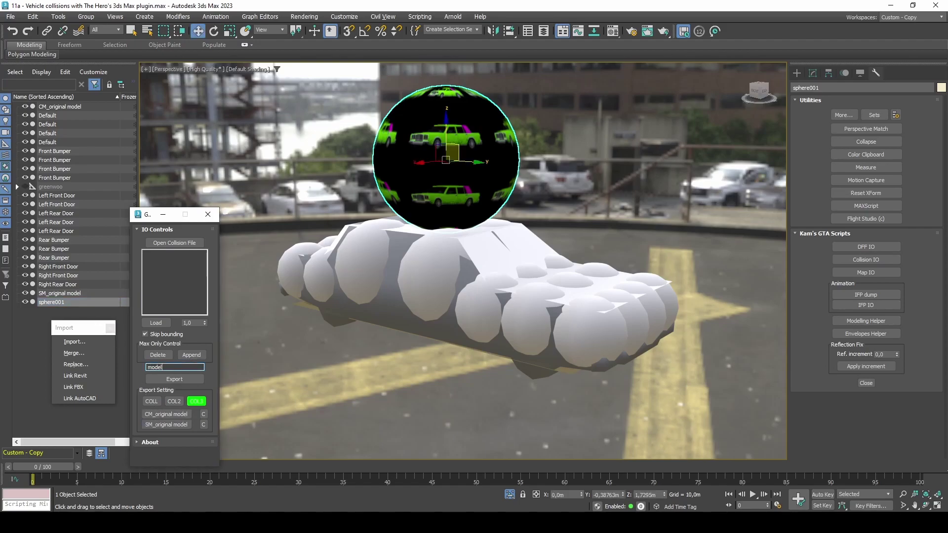
- Select all 22 scene objects and export the collision data to a file
left_click(69, 196, "shift")
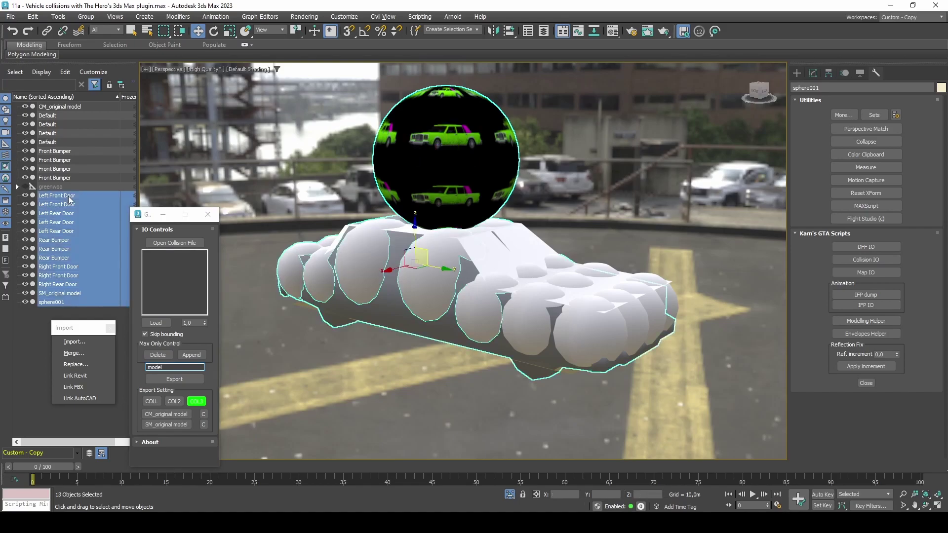
left_click(72, 178, "ctrl")
left_click(83, 109, "shift")
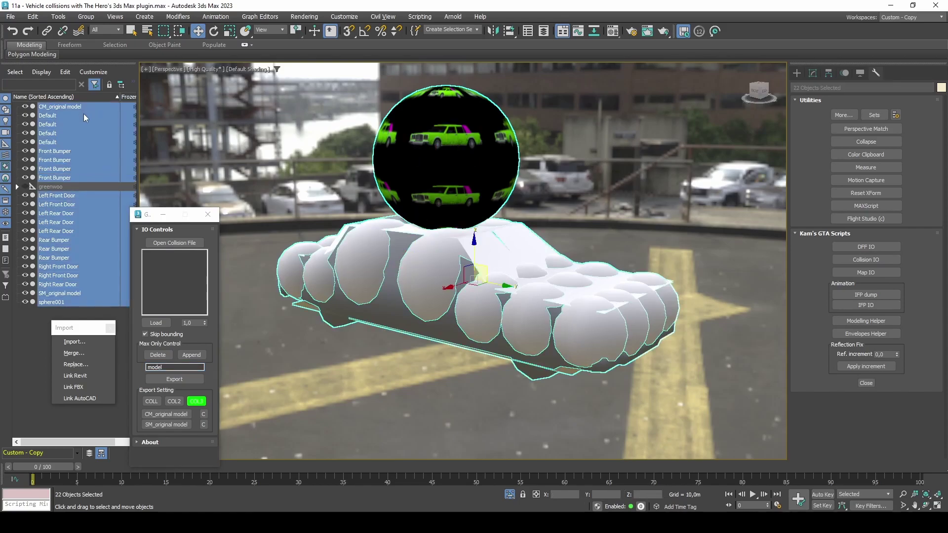
left_click(176, 377)
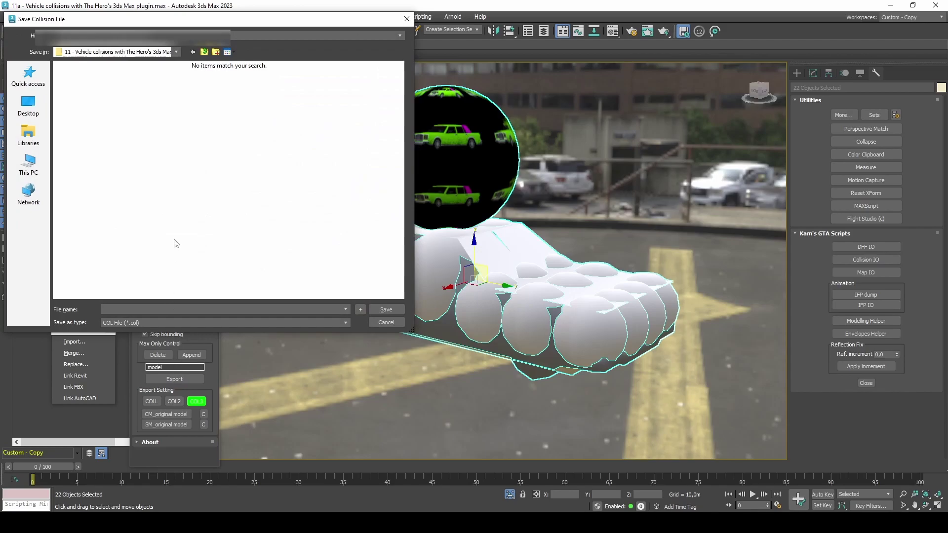
type("model")
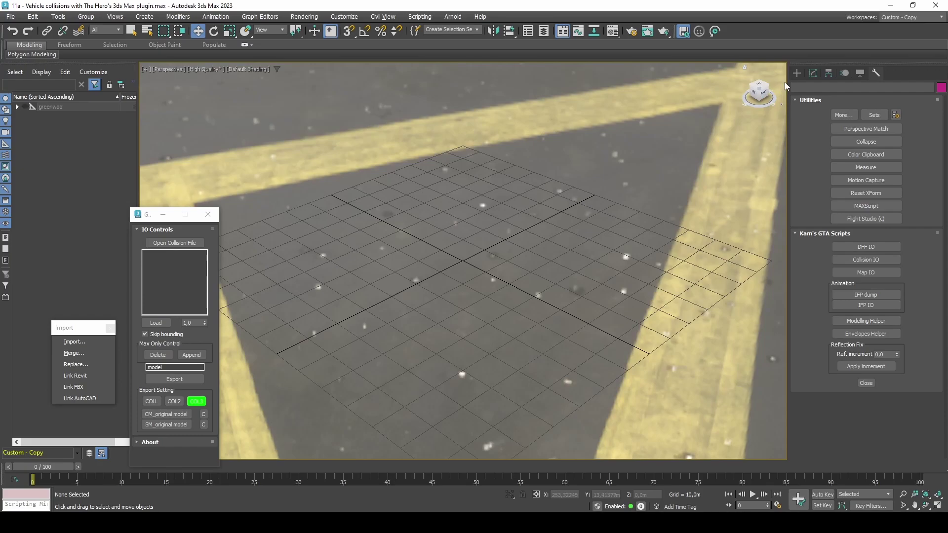
- Draw a box on the grid, convert it to Editable Poly and add a UVW Map modifier
left_click(797, 73)
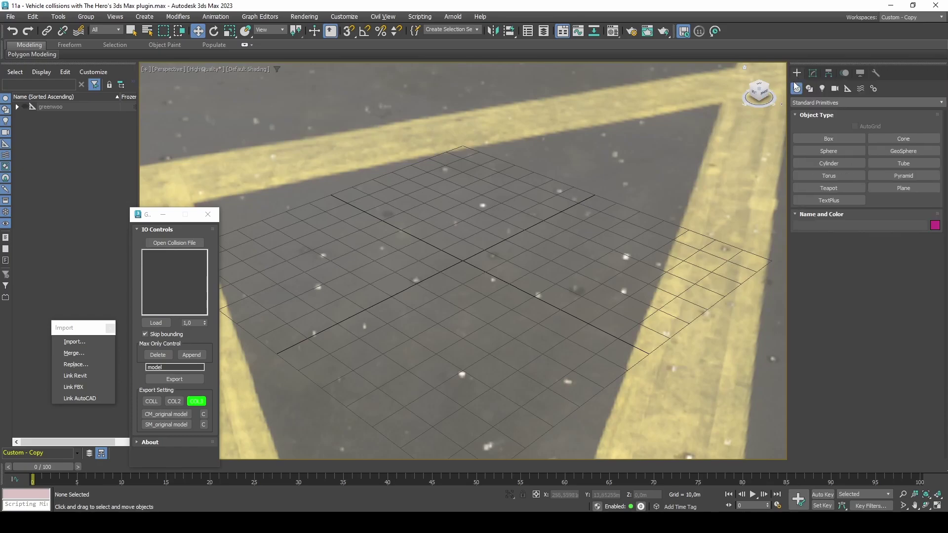
left_click(821, 139)
left_click_drag(464, 242, 464, 295)
left_click(464, 222)
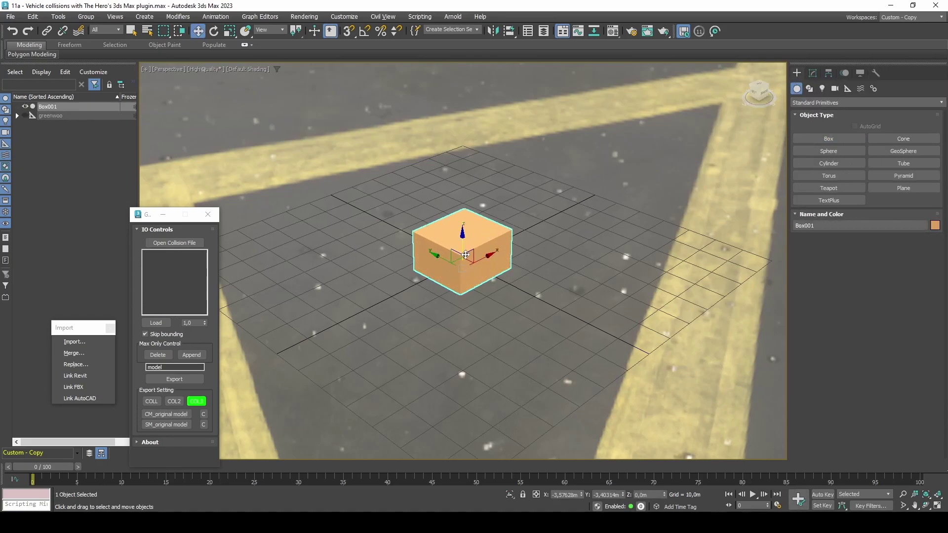
right_click(465, 254)
mouse_move(503, 384)
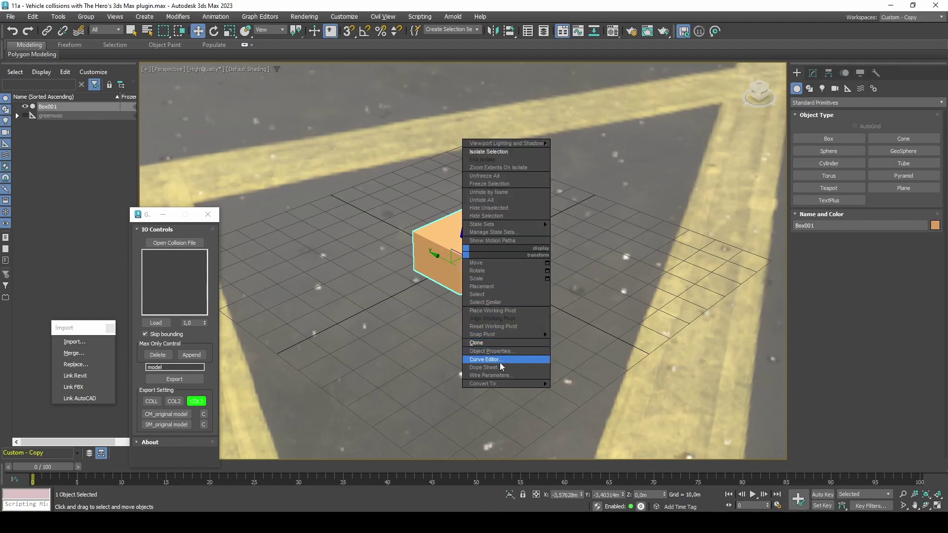
left_click(588, 391)
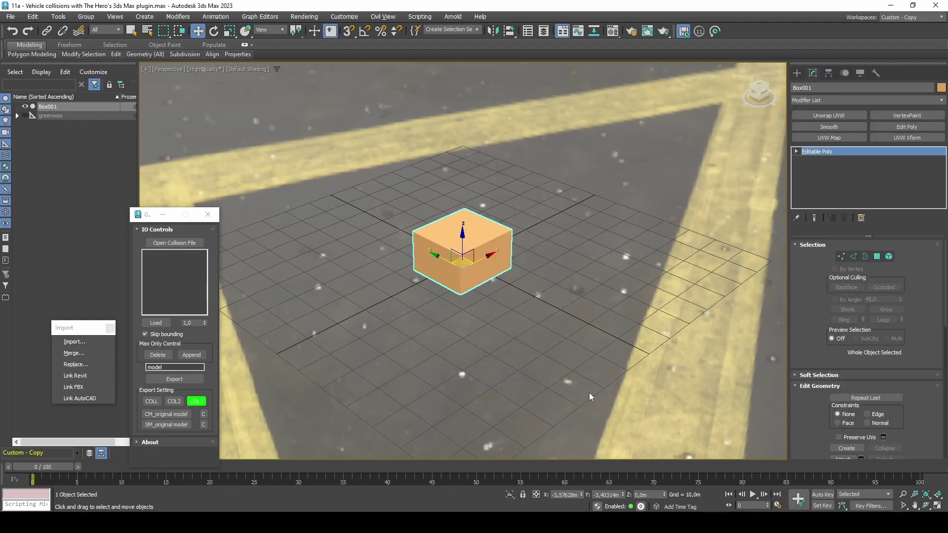
left_click(848, 138)
- Assign the 01 - Default material to the box, replacing the existing one
key("m")
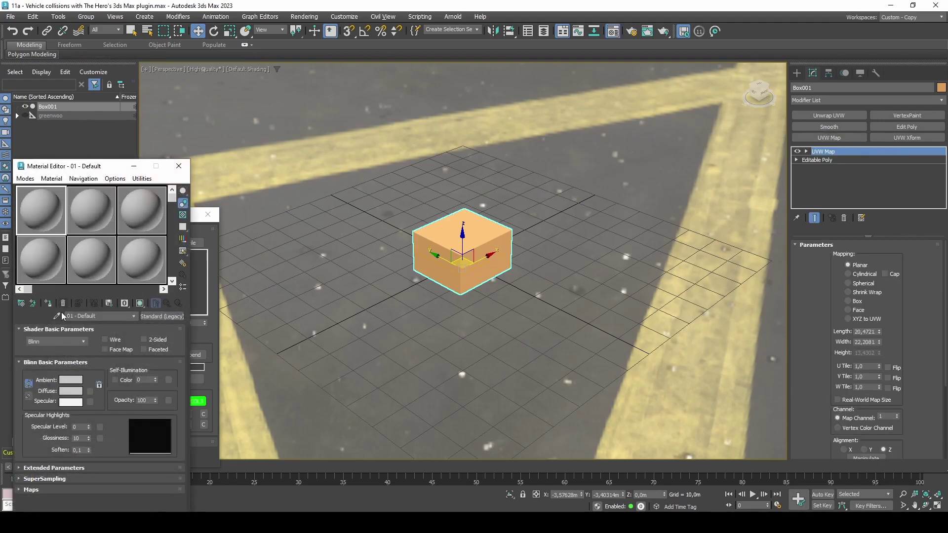
left_click(47, 303)
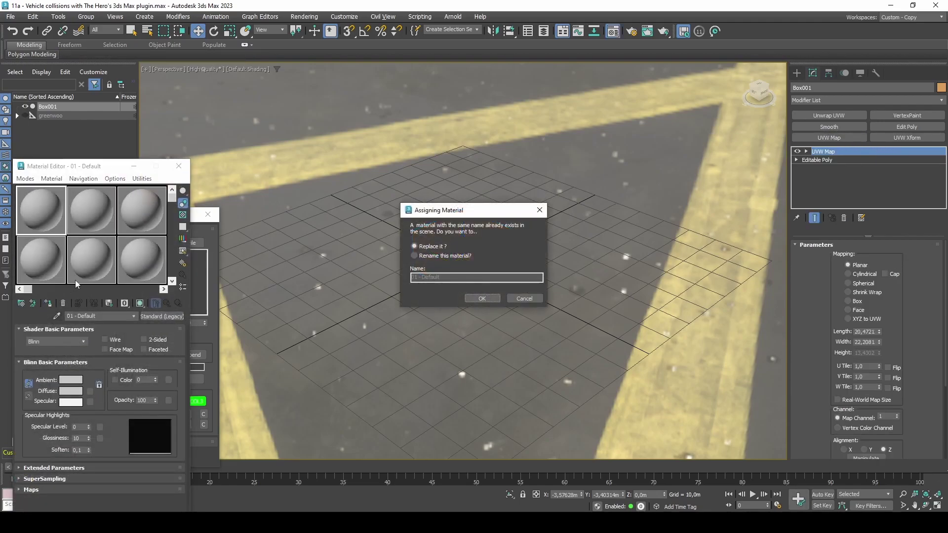
left_click(474, 298)
left_click(178, 166)
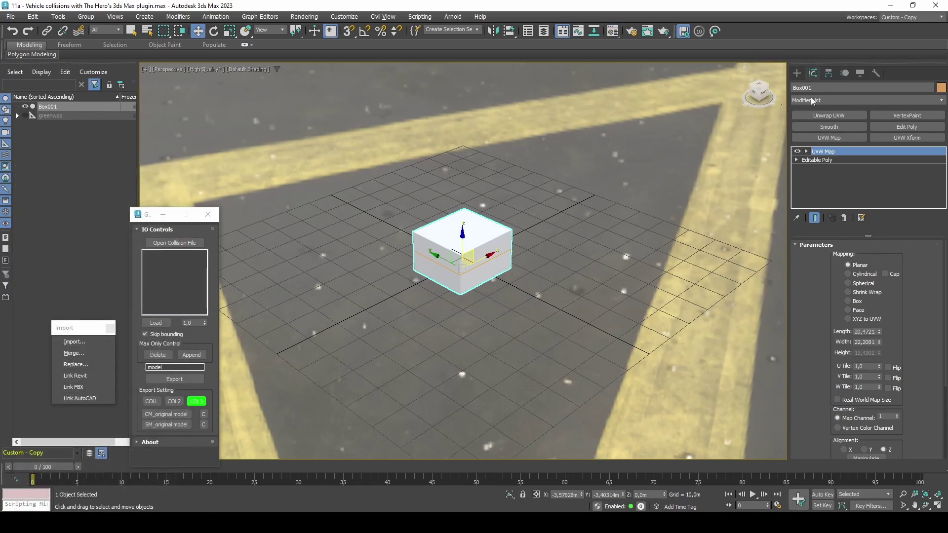
- Bring up the DFF IO tools from Kam's GTA Scripts and park the panel over the viewport
left_click(875, 75)
left_click(865, 247)
left_click(207, 214)
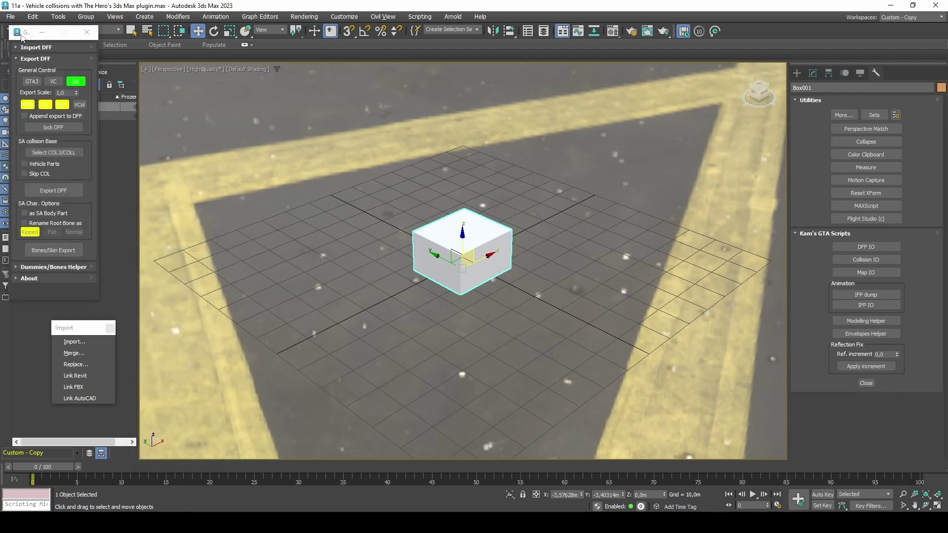
left_click_drag(21, 37, 143, 146)
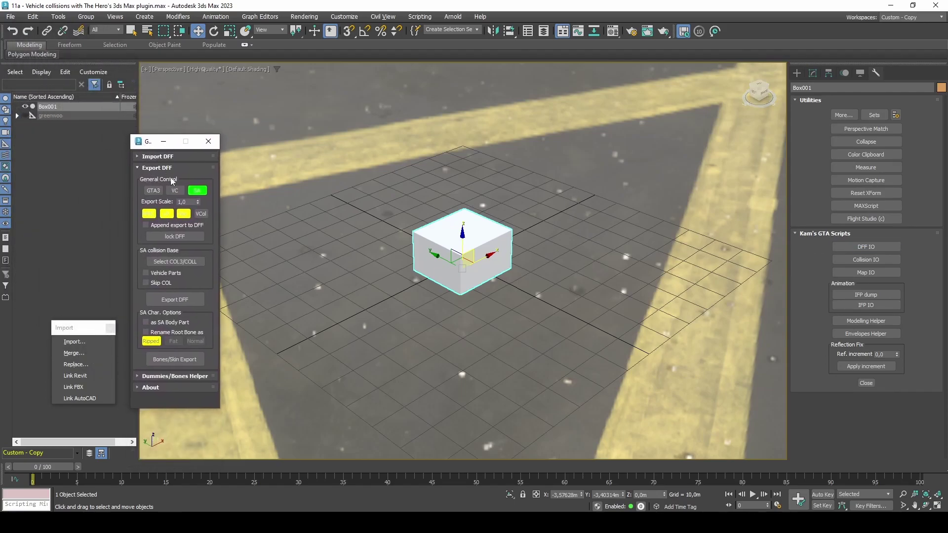
- Pick model.col as the collision base and export the box as a DFF
left_click(194, 262)
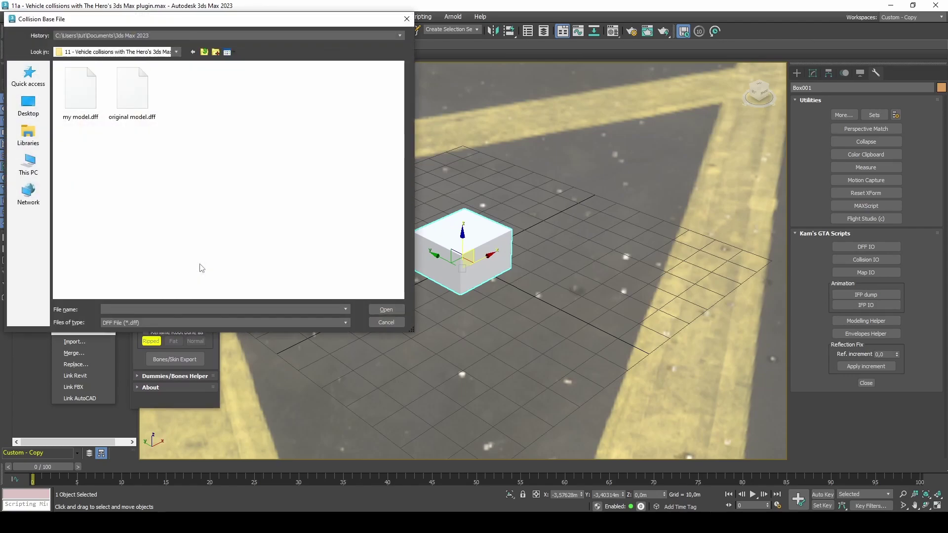
left_click(159, 322)
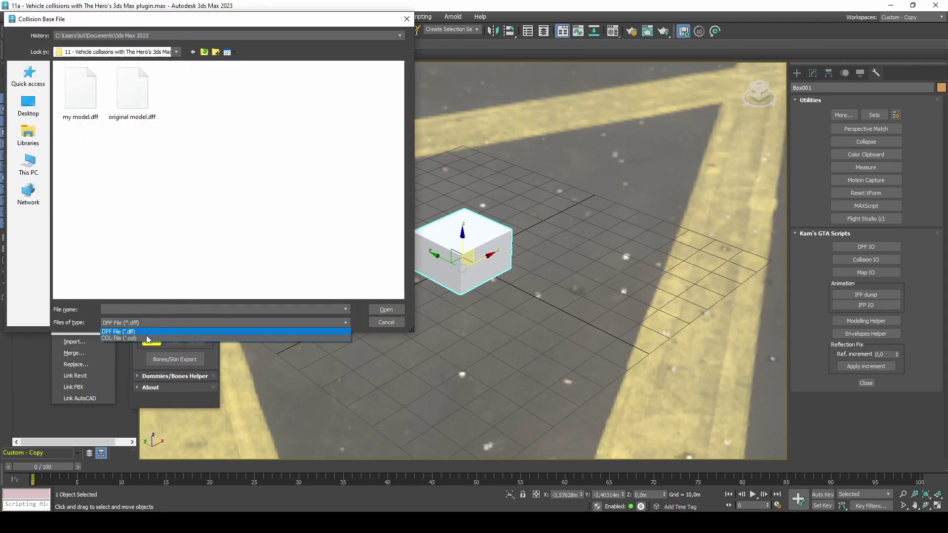
left_click(148, 341)
double_click(82, 111)
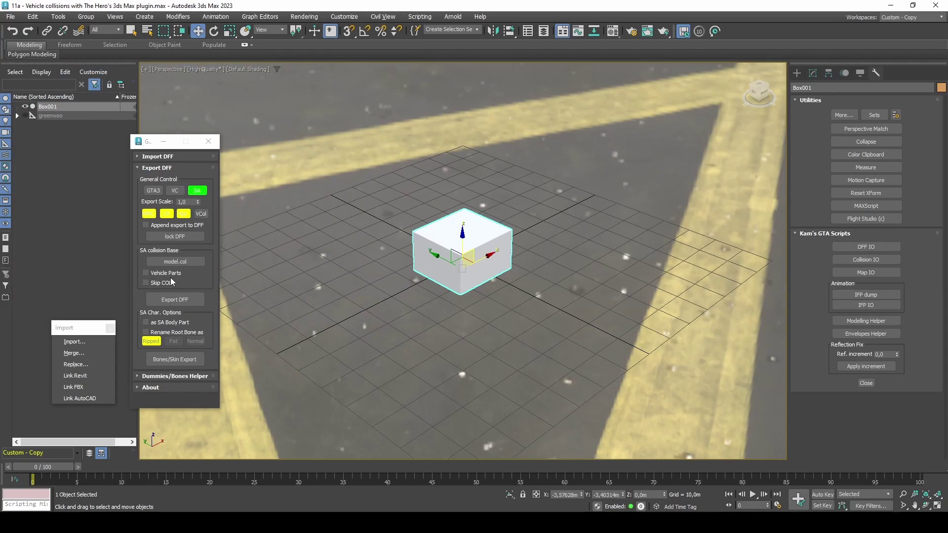
left_click(184, 298)
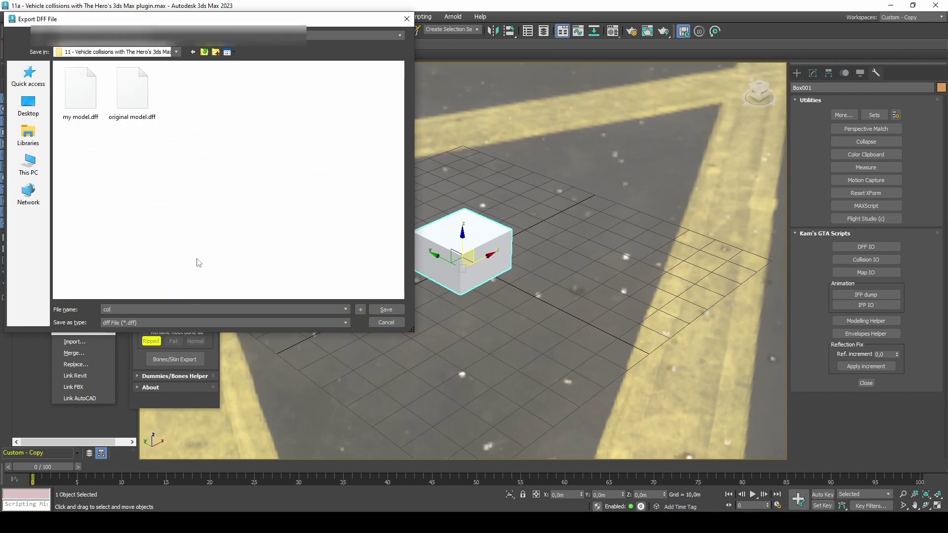
key("Escape")
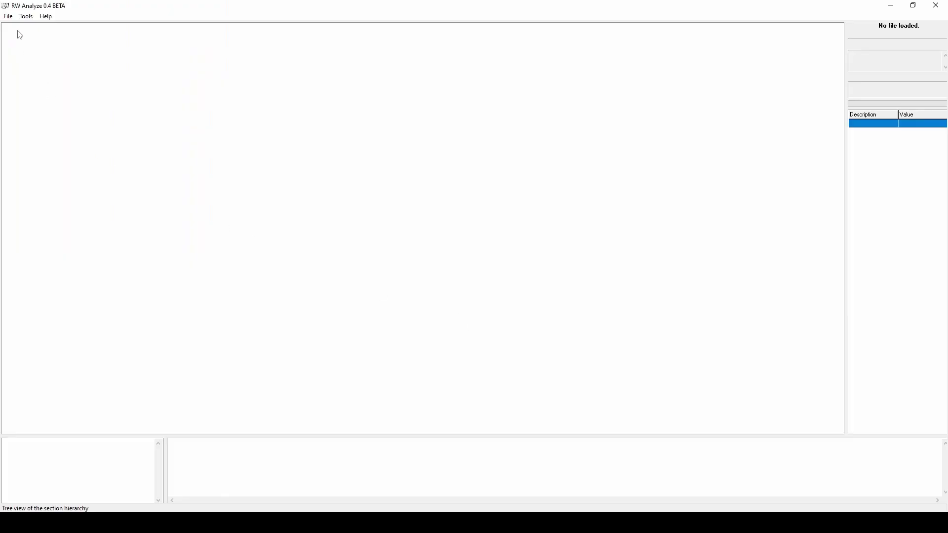
- Load colcar.dff into RW Analyze
left_click(9, 16)
left_click(22, 27)
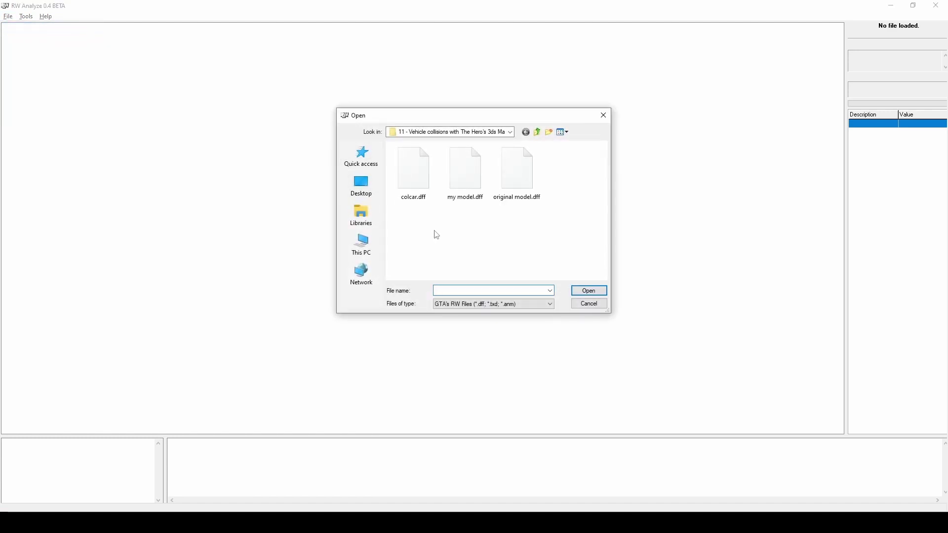
double_click(416, 193)
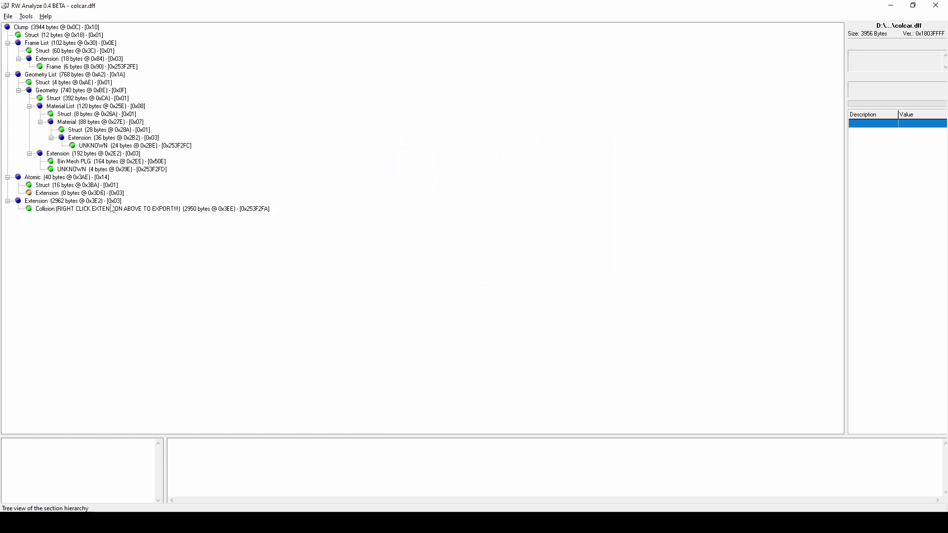
- Export colcar.dff's collision Extension section to the file col
right_click(107, 202)
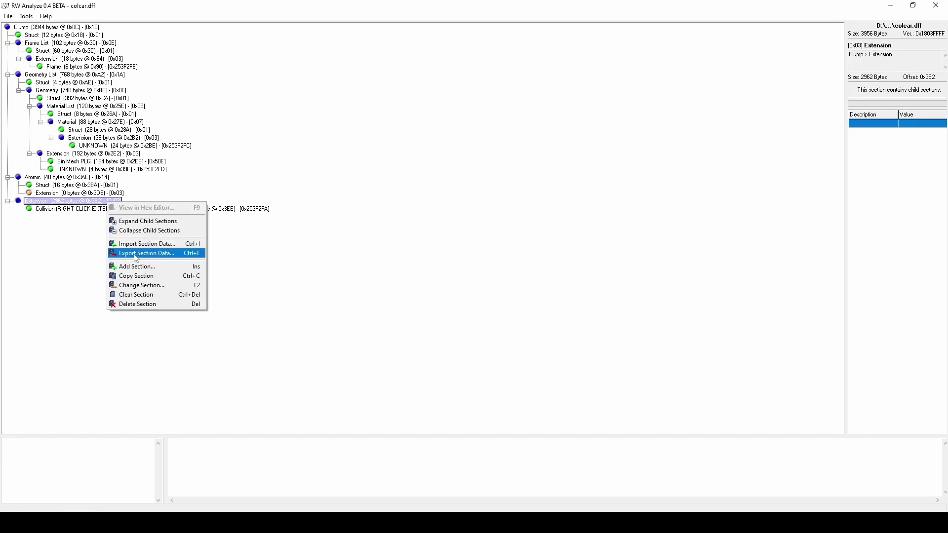
left_click(135, 257)
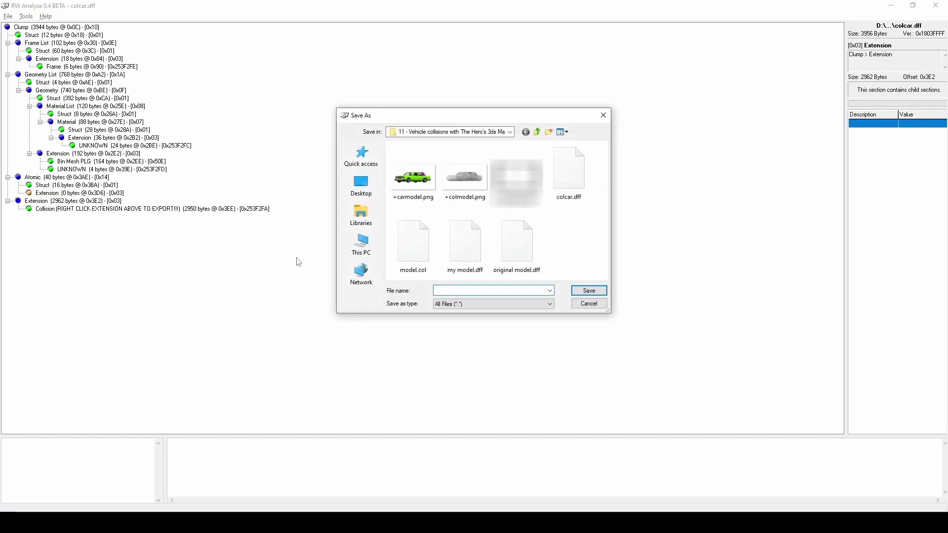
type("col")
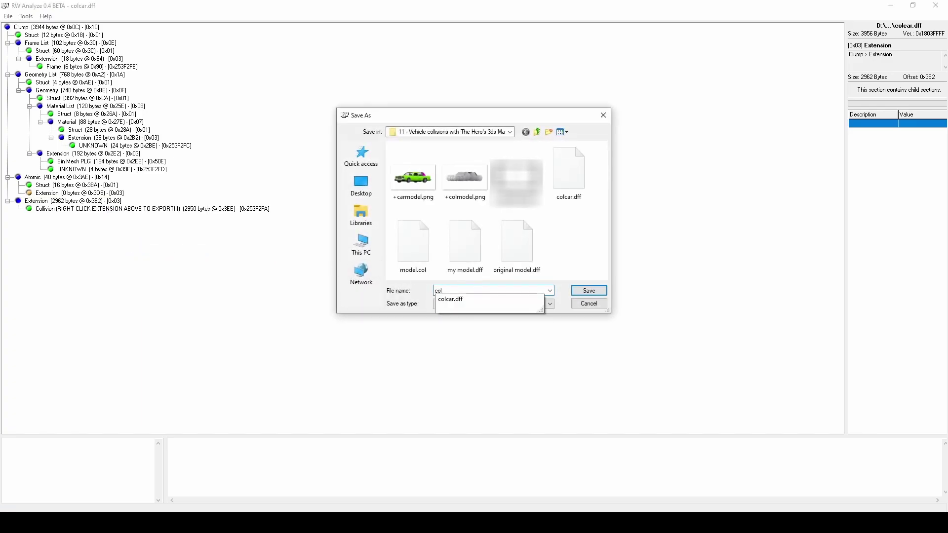
key("Return")
- In my model.dff, import col into the empty bottom Extension as a Collision section and save with Ctrl+S
left_click(8, 16)
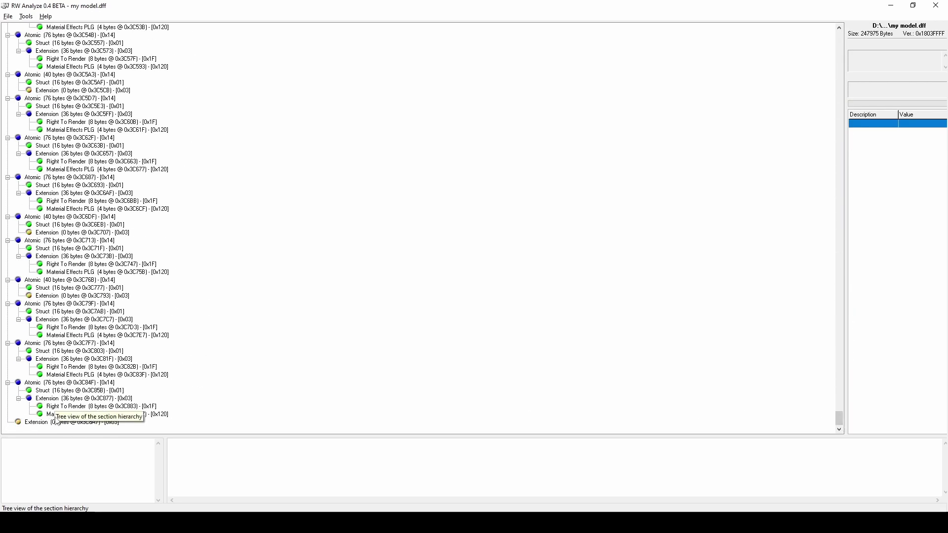
left_click(57, 422)
right_click(56, 423)
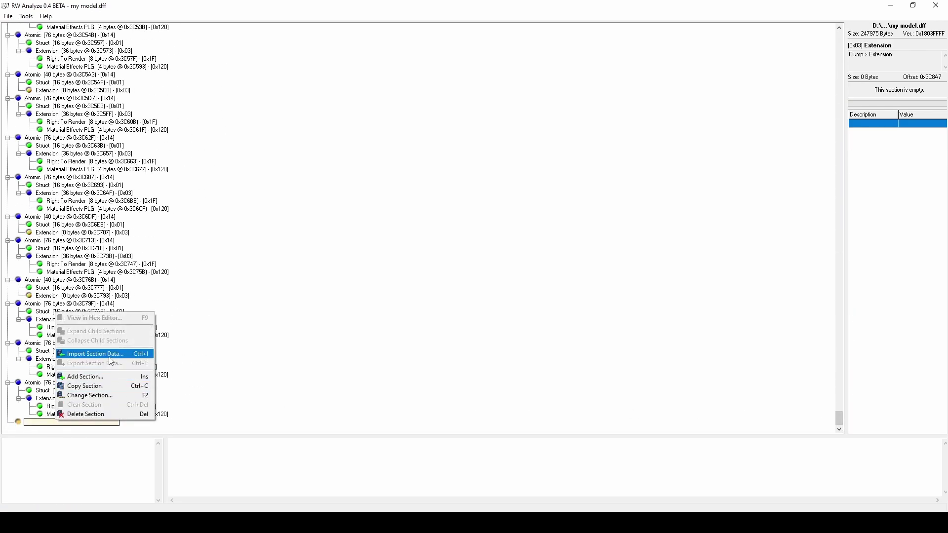
left_click(95, 354)
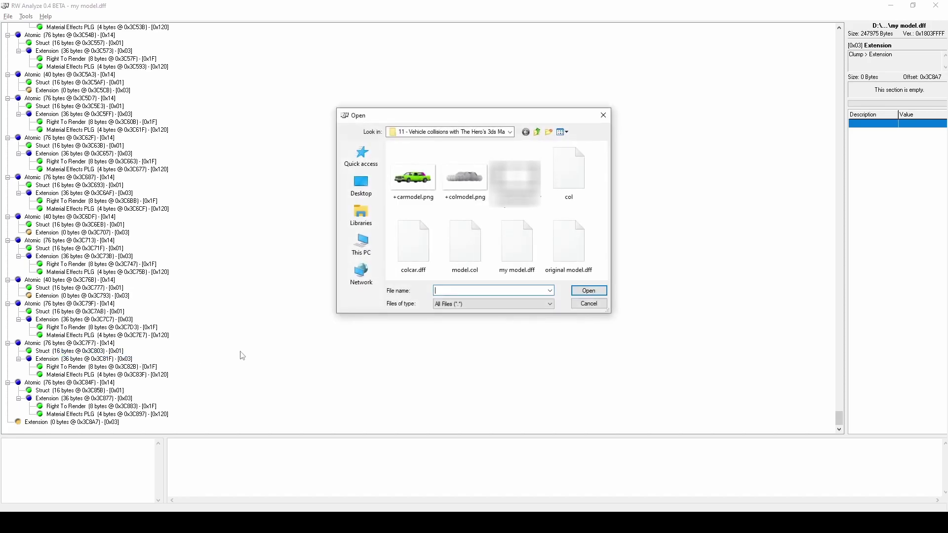
double_click(560, 184)
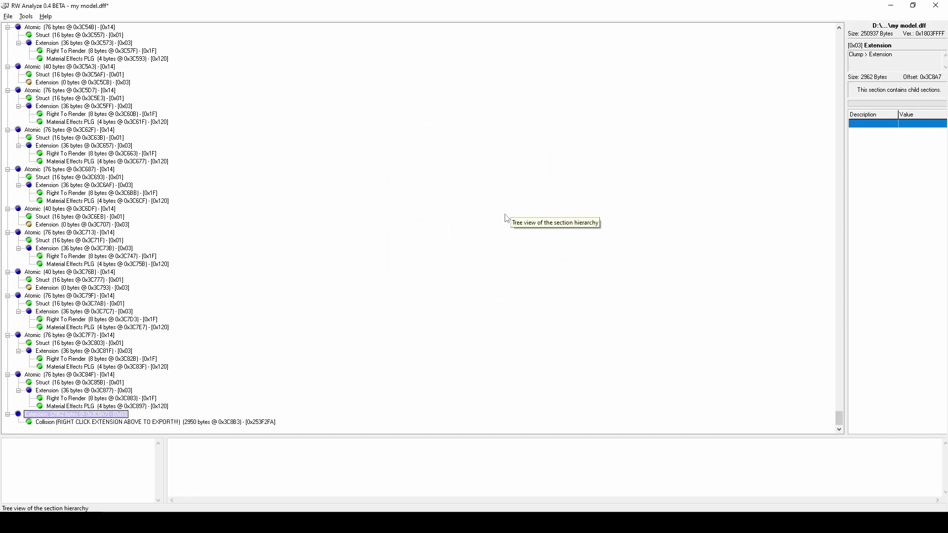
key("ctrl+s")
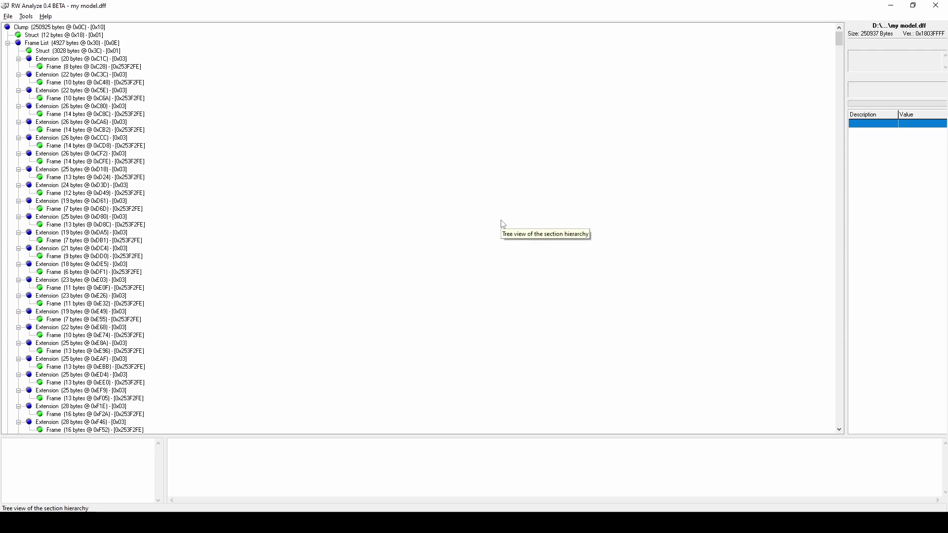